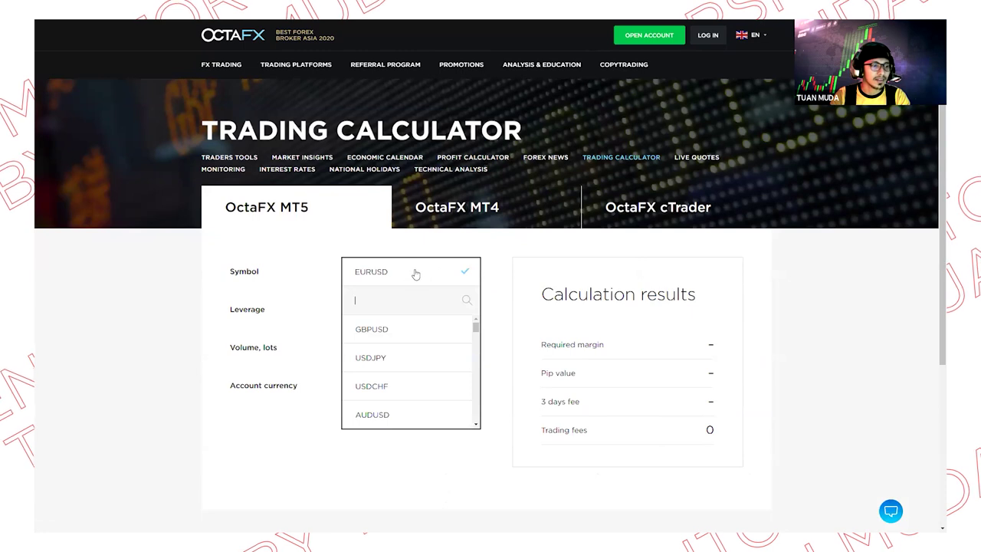
left_click(473, 276)
left_click(450, 304)
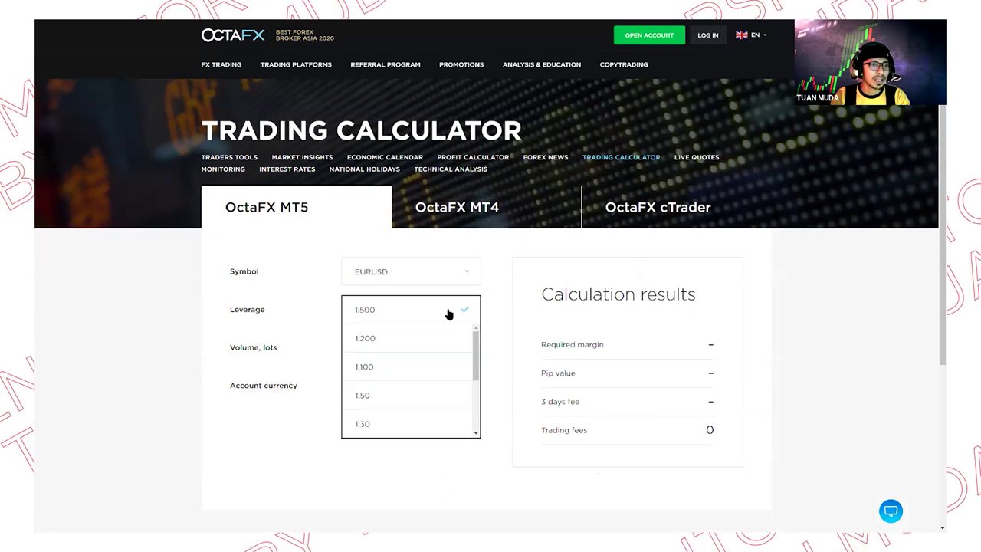
left_click(490, 301)
left_click(443, 340)
key("ctrl+a")
left_click(313, 268)
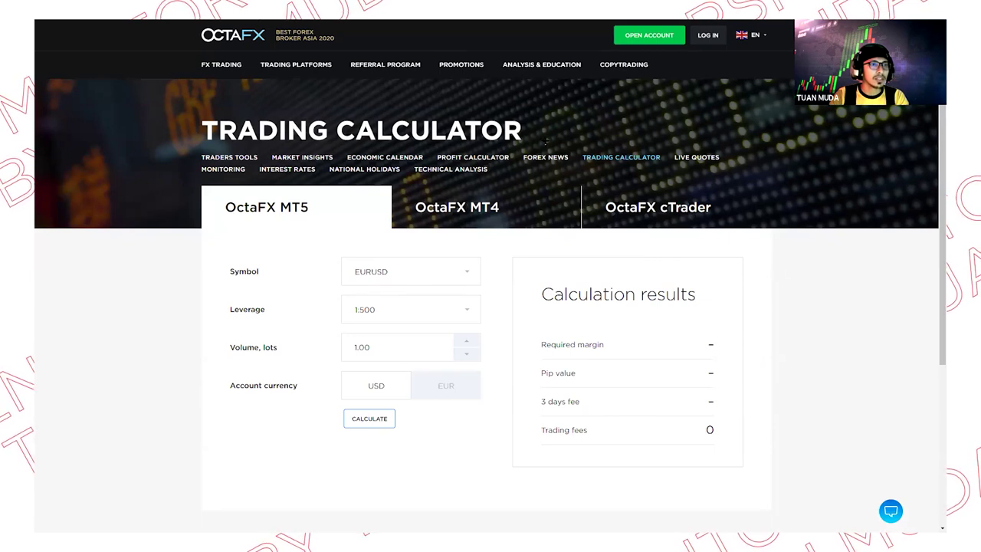
Step: Outline the Symbol row with a red rectangle and switch the calculator to the OctaFX MT4 platform
mouse_move(223, 256)
left_mouse_down()
mouse_move(366, 285)
mouse_move(476, 283)
left_mouse_up()
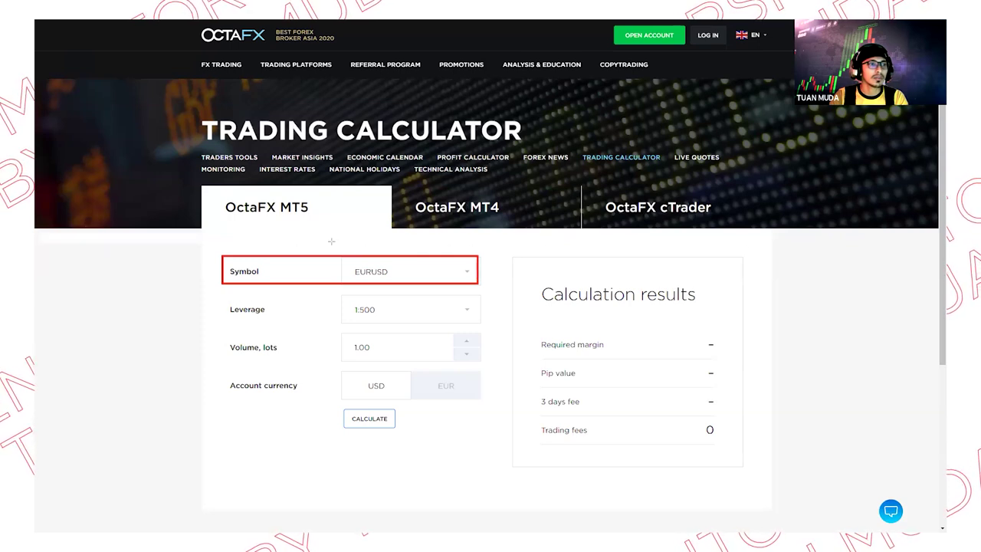
left_click(444, 204)
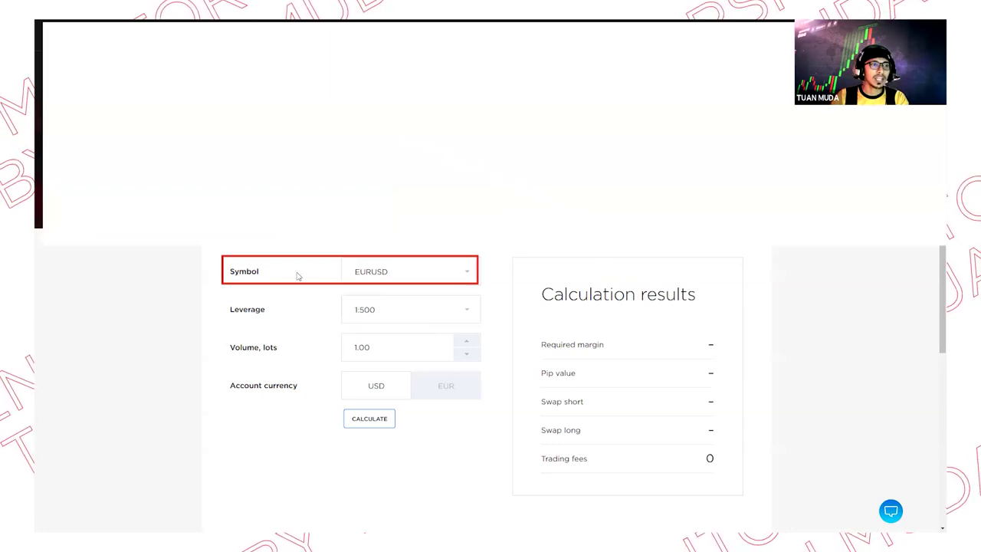
Step: Set the volume to 0.01 lots with USD as account currency and calculate the required margin for EURUSD
left_click(396, 347)
type("0.01")
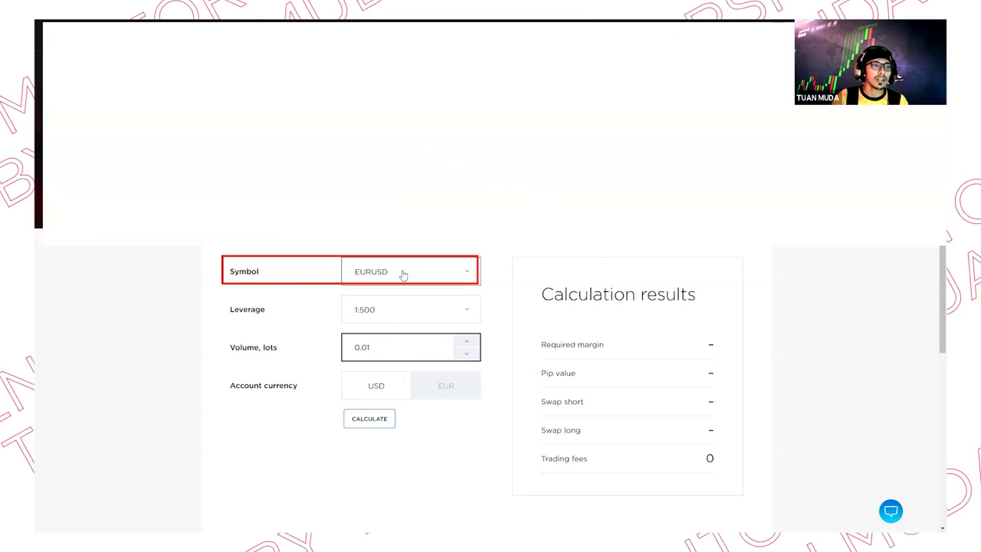
left_click(392, 391)
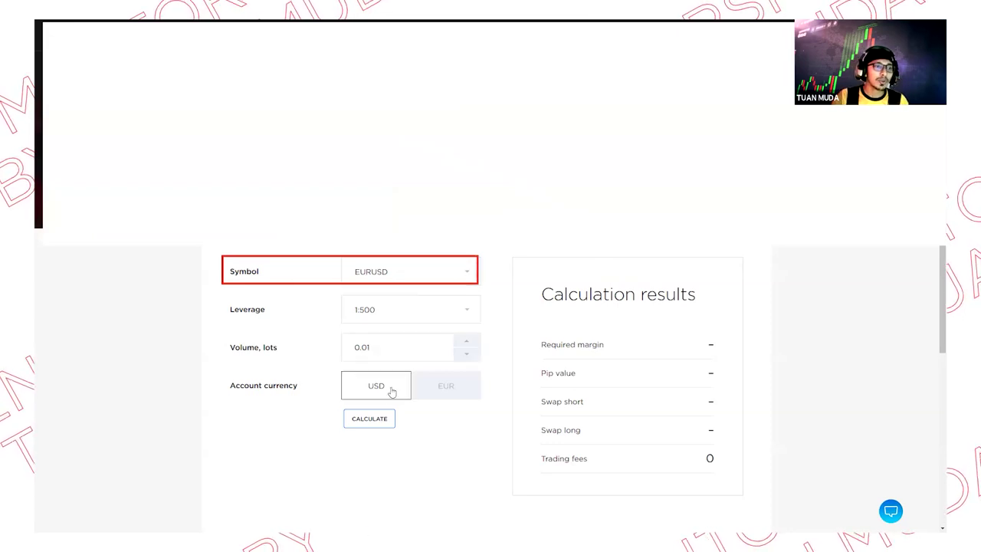
left_click_drag(688, 346, 716, 347)
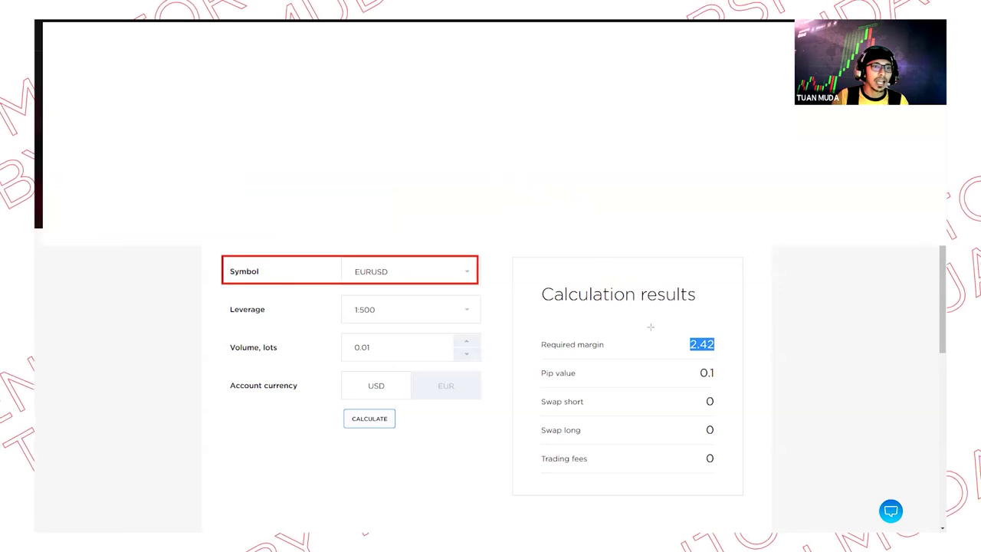
Step: Frame the required margin result with a red rectangle and add the text label "usd" beside the value
left_click_drag(649, 326, 788, 358)
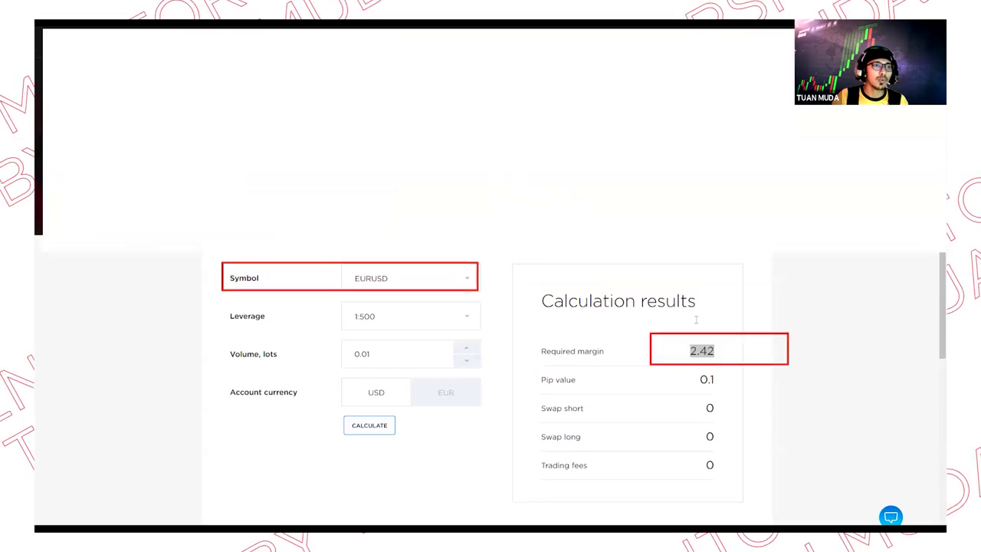
left_click(733, 346)
type("usd")
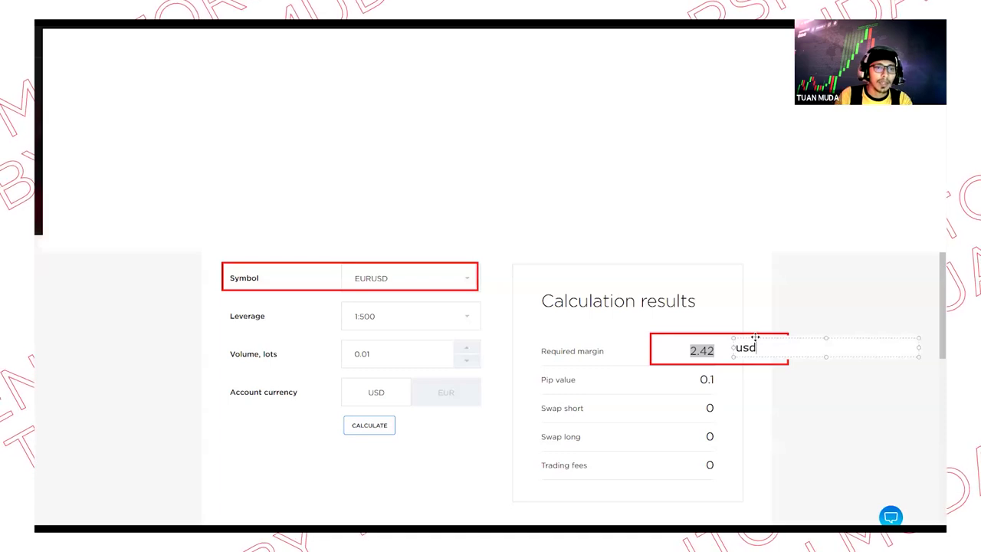
left_click(721, 306)
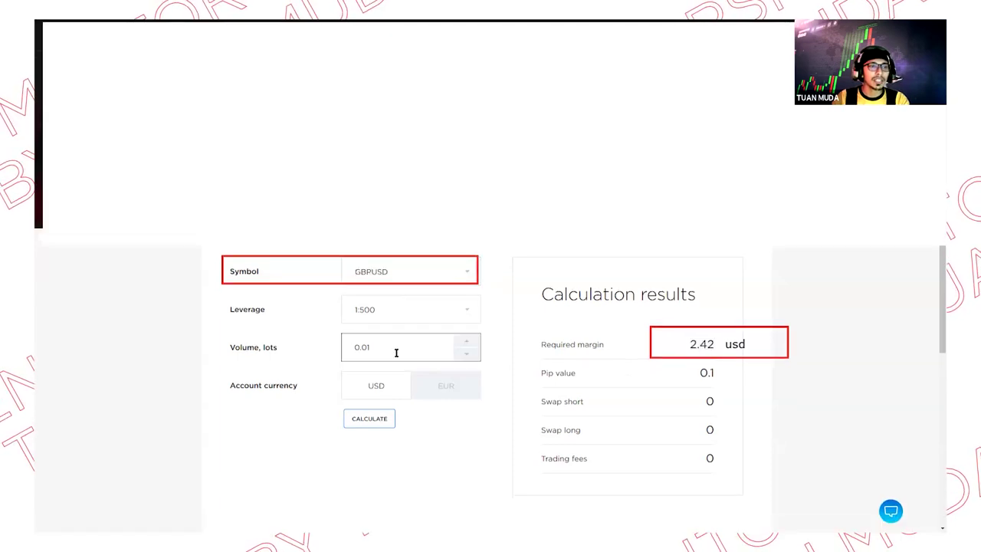
Step: Calculate the required margin for GBPUSD at 0.01 lots and 1:500 leverage
left_click(362, 349)
double_click(364, 349)
left_click(366, 348)
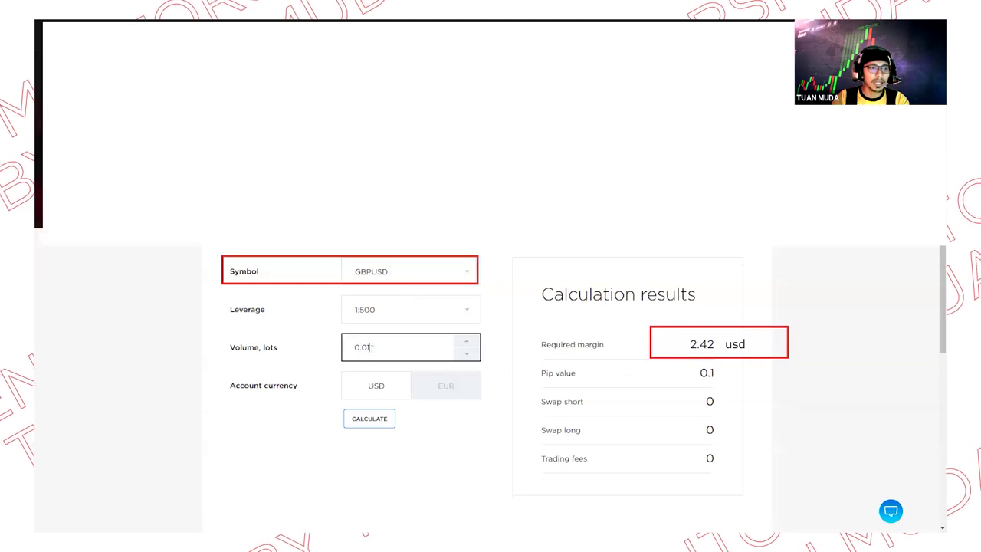
left_click(383, 421)
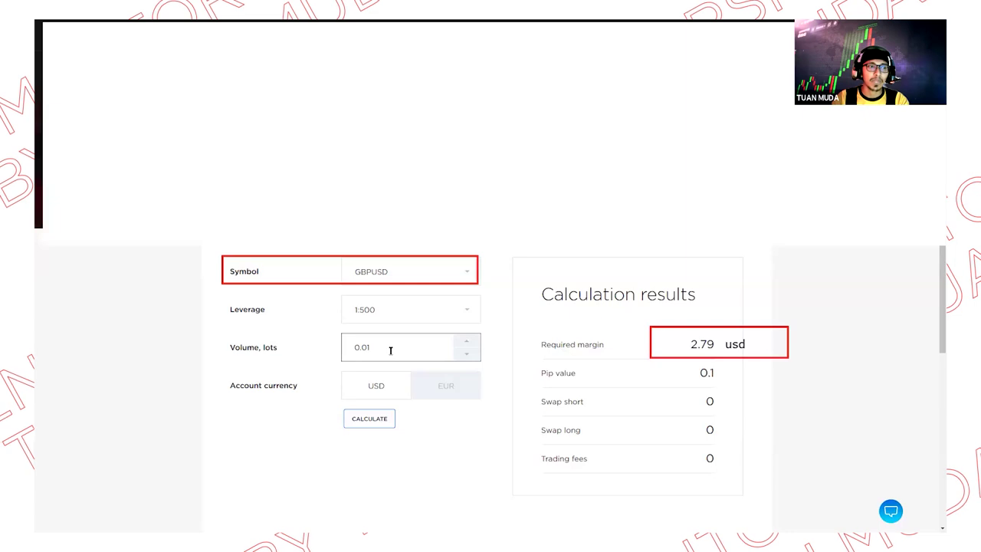
Step: Find XAUUSD in the symbol list, select it and calculate its required margin at 0.01 lots
left_click(420, 275)
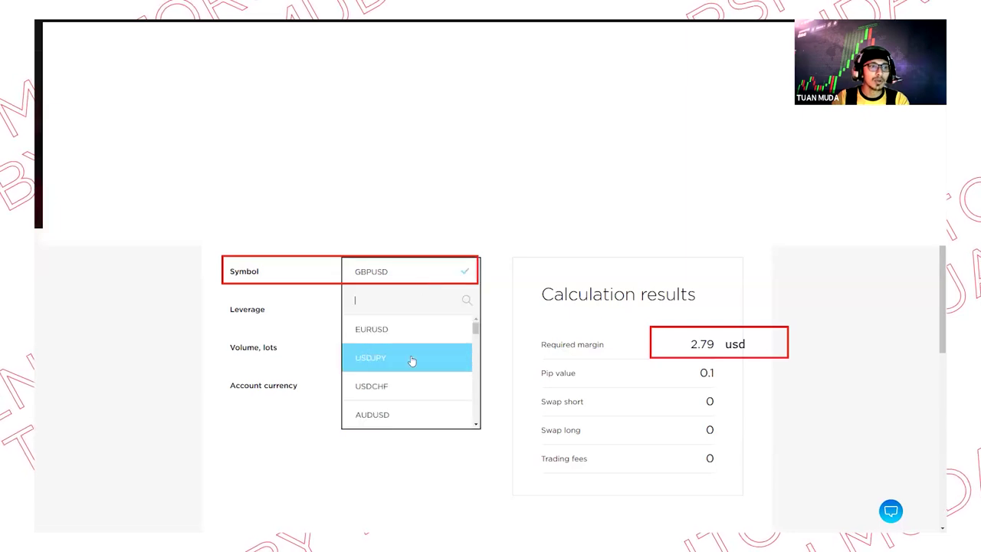
scroll(405, 332, "up", 5)
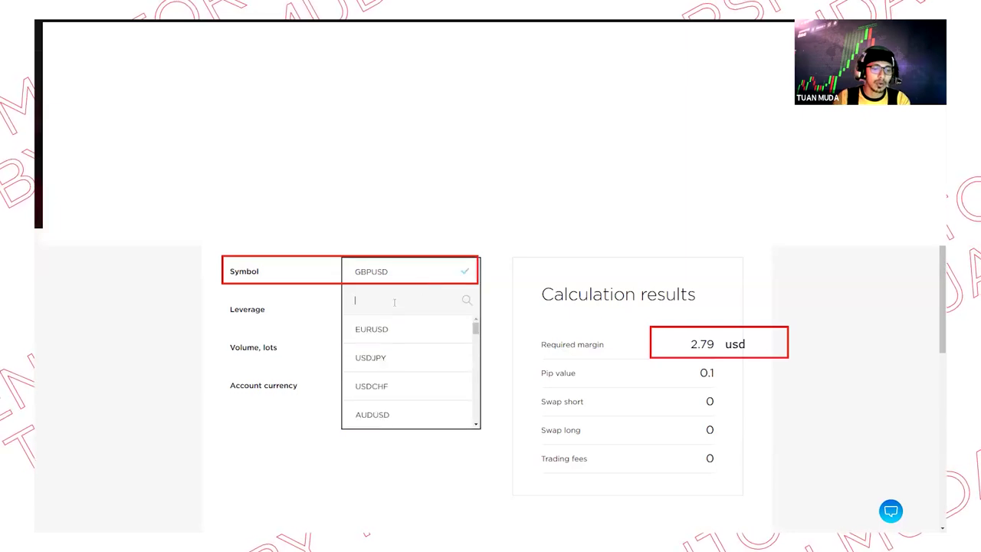
type("XAUUSD")
left_click(397, 329)
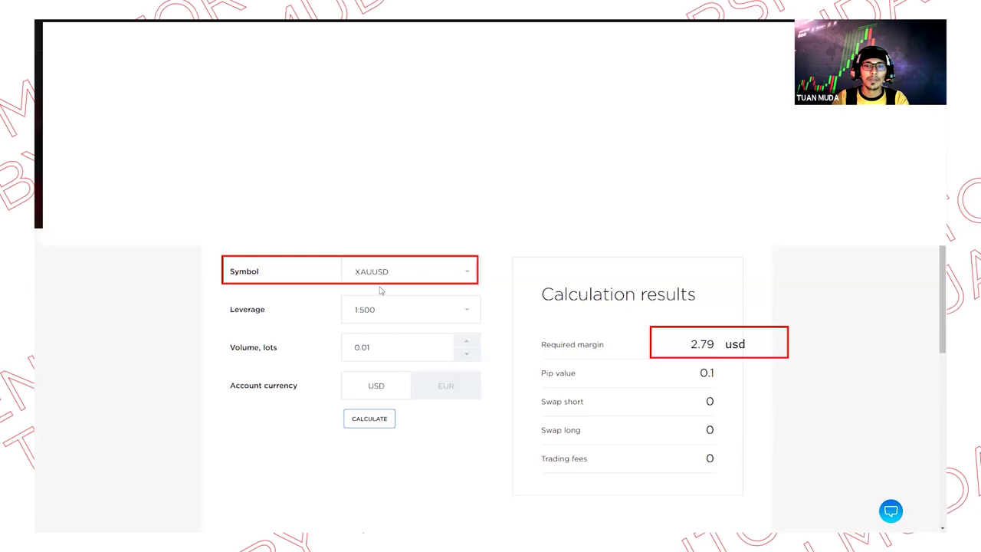
left_click(384, 419)
mouse_move(709, 344)
left_mouse_down()
mouse_move(713, 463)
mouse_move(715, 351)
left_mouse_up()
left_click(737, 386)
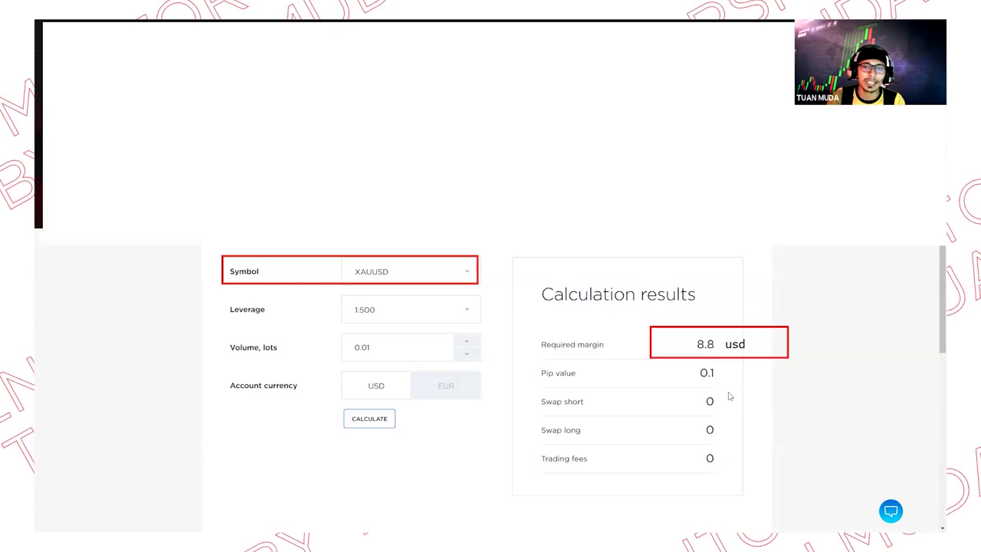
Step: Change the symbol to NZDUSD and calculate its required margin at 0.01 lots
left_click(409, 269)
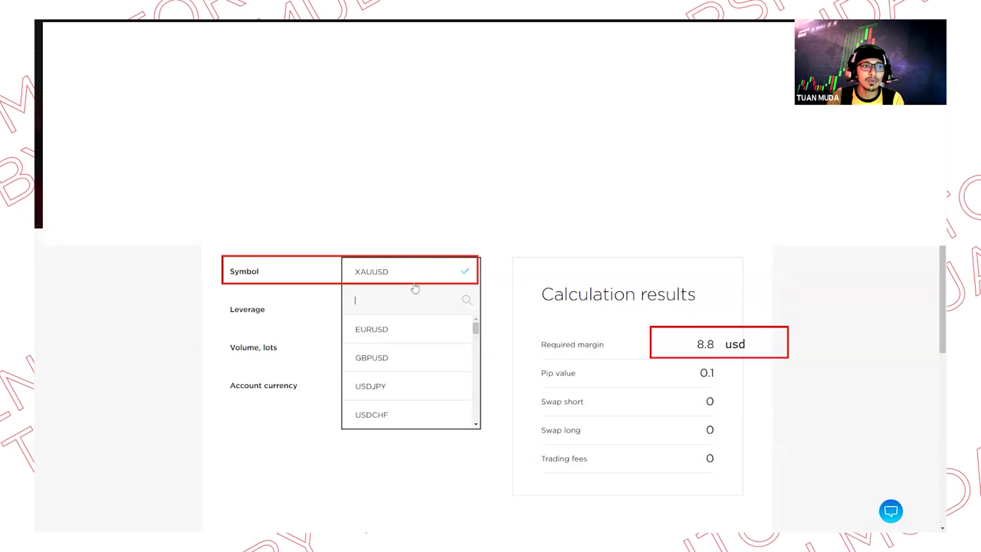
scroll(408, 353, "down", 2)
left_click(401, 376)
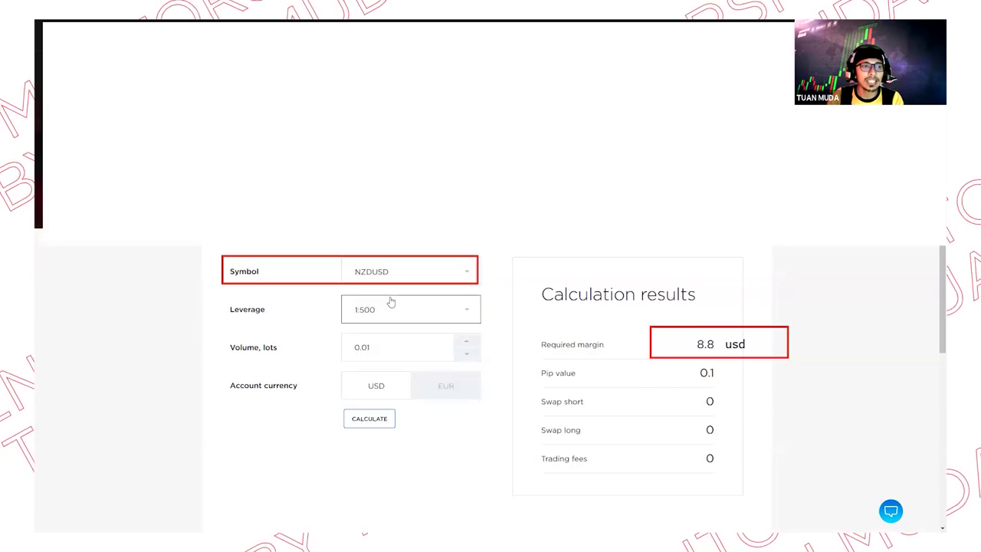
left_click(386, 418)
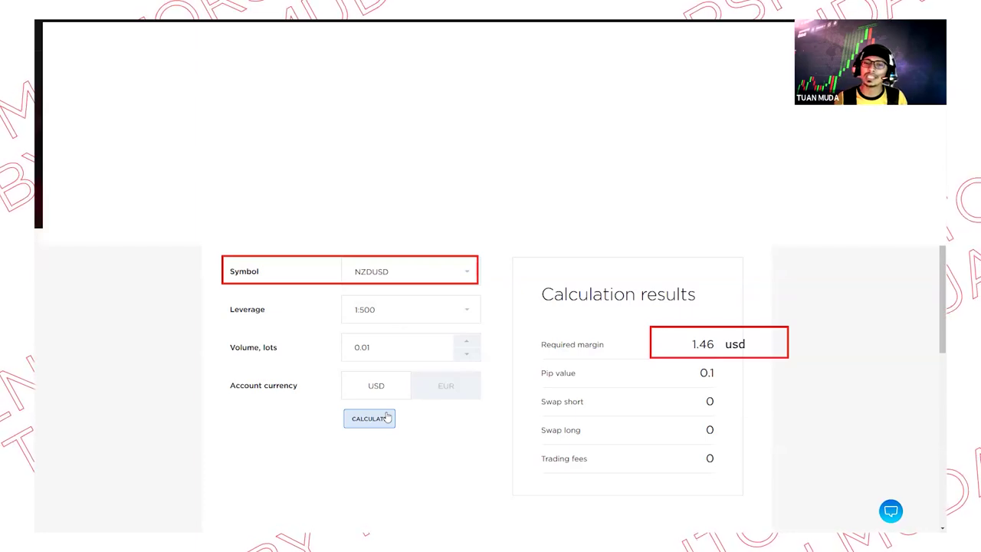
Step: Change the symbol to AUDUSD and calculate its required margin at 0.01 lots
left_click(444, 272)
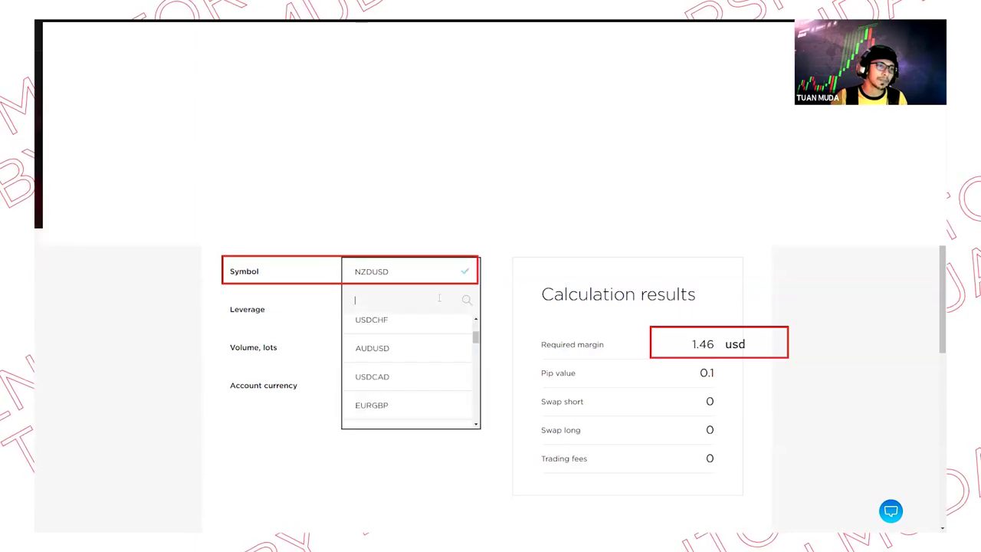
left_click(427, 348)
left_click(394, 418)
Step: Change the symbol to USDJPY and calculate its required margin at 0.01 lots
left_click(434, 271)
scroll(426, 368, "down", 1)
scroll(425, 383, "up", 3)
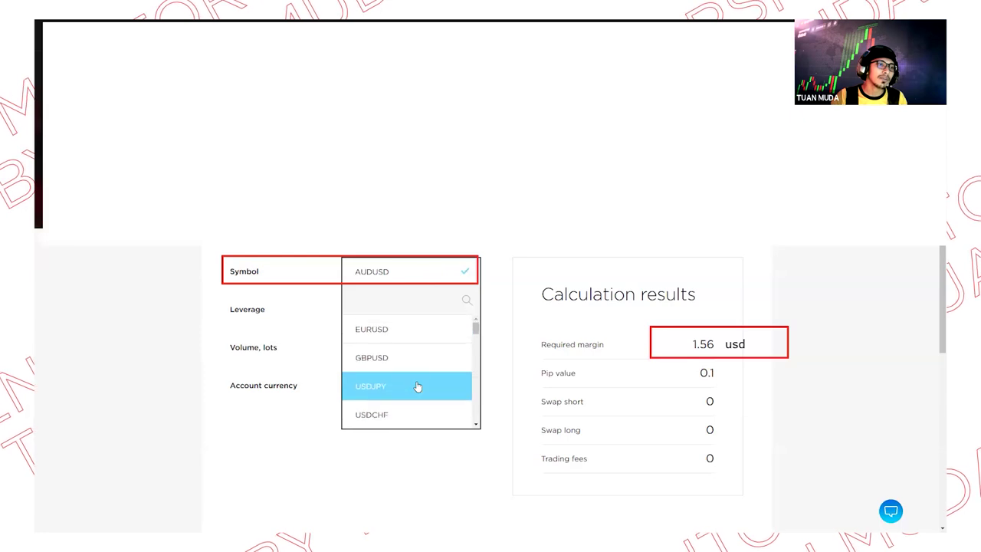
scroll(416, 386, "down", 1)
scroll(416, 386, "up", 1)
left_click(414, 386)
left_click(387, 418)
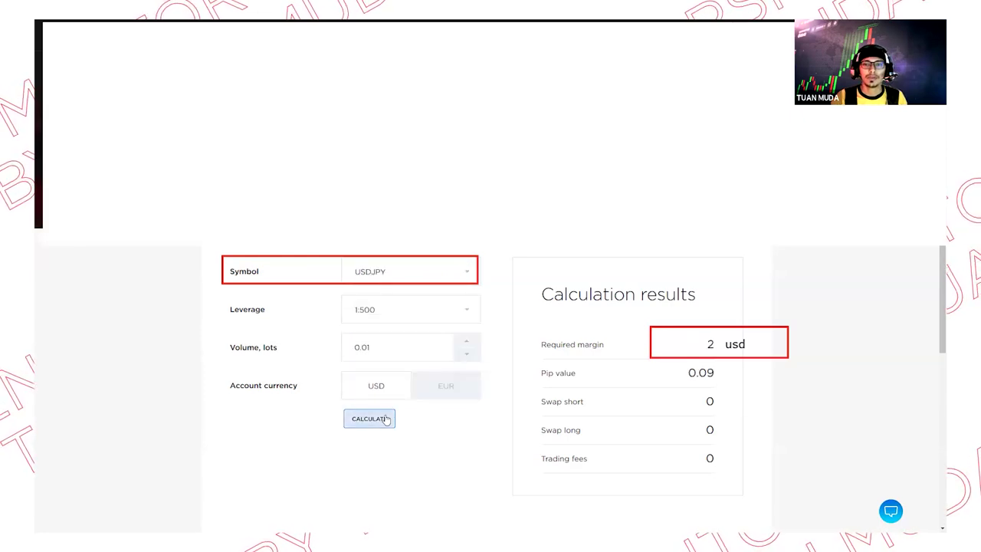
Step: Set the symbol back to NZDUSD and recalculate the required margin for 0.01 lots
left_click(406, 271)
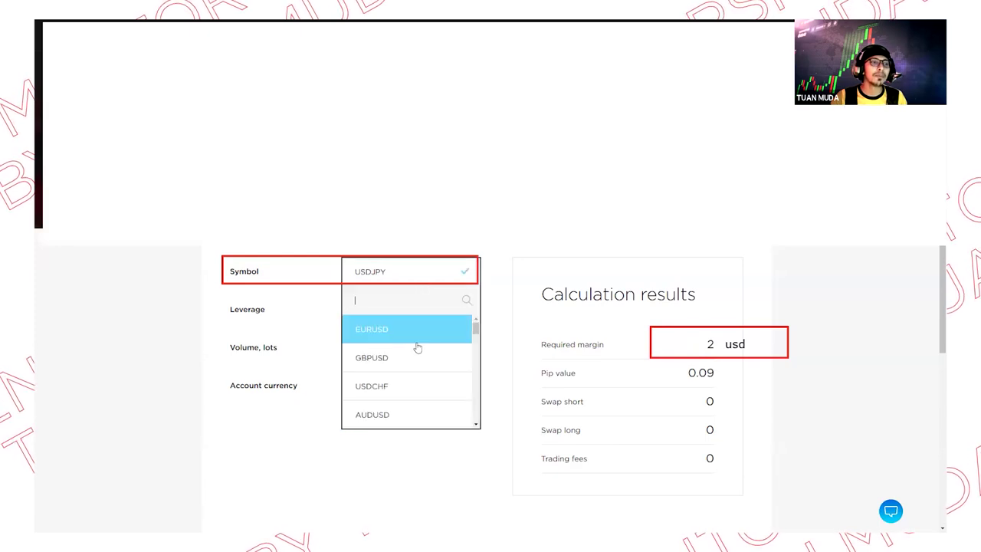
scroll(416, 387, "down", 3)
scroll(411, 400, "up", 3)
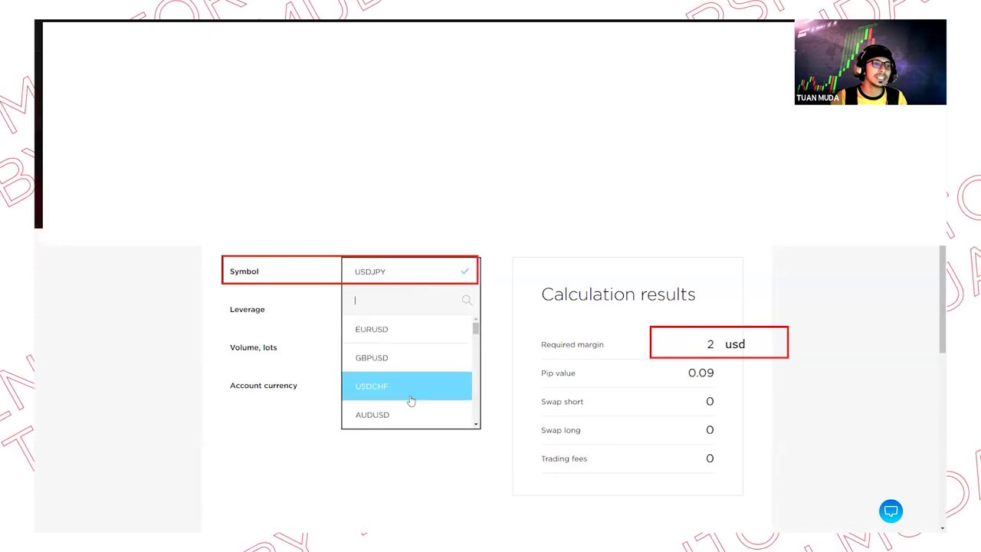
scroll(404, 407, "down", 1)
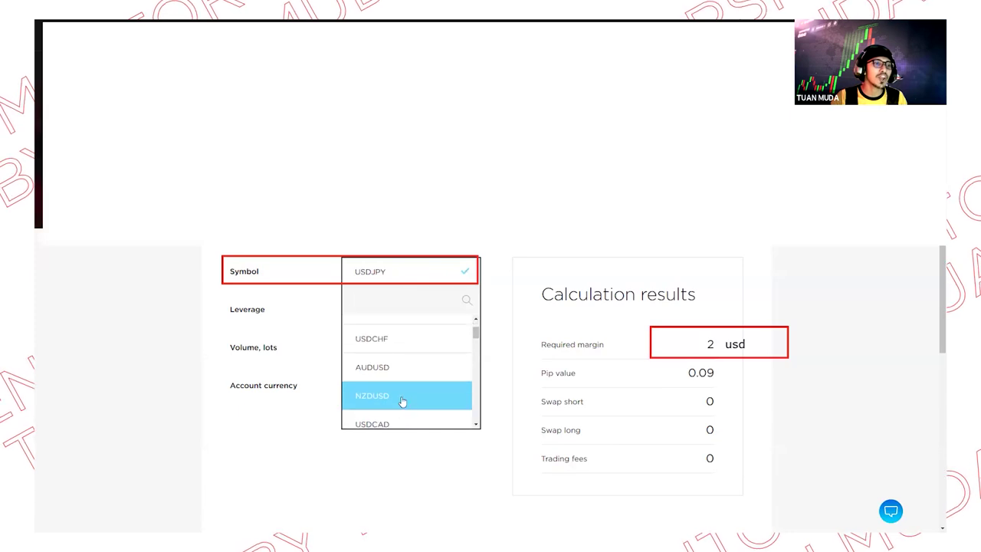
left_click(403, 400)
left_click(385, 420)
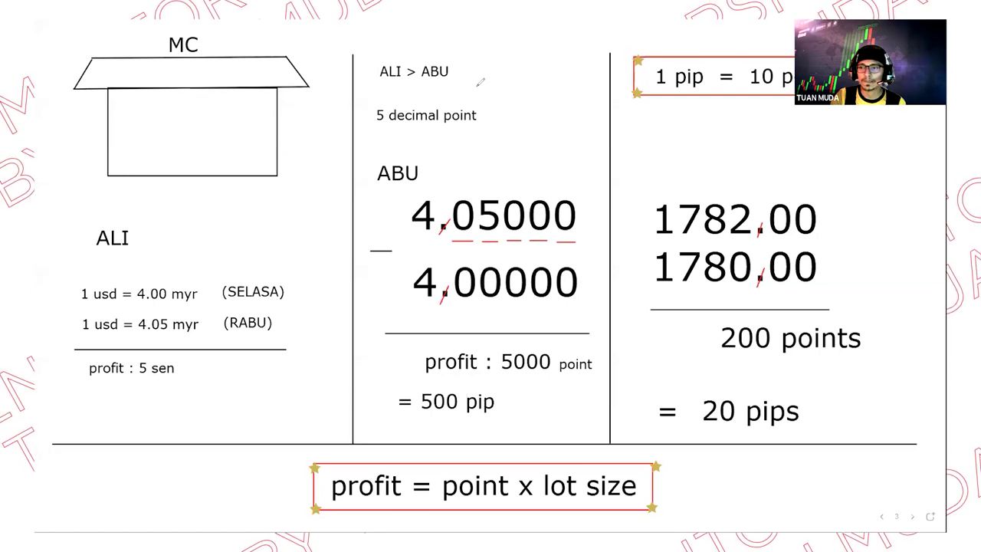
Step: Switch from the whiteboard back to the OctaFX trading calculator and set the volume to 5.00 lots
key("alt+Tab")
left_click(379, 347)
double_click(379, 346)
type("5.00")
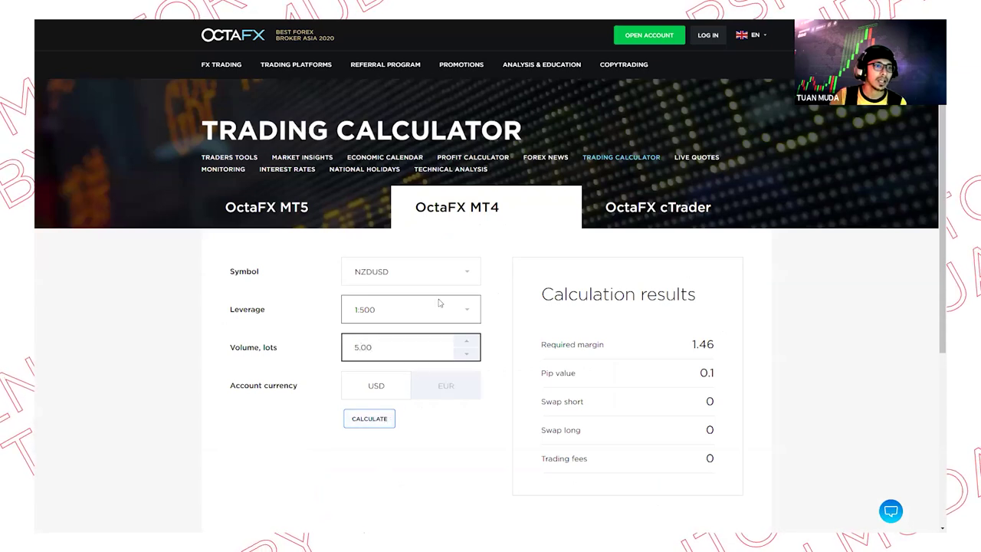
Step: Change the symbol to EURUSD, calculate the margin for 5.00 lots and highlight the required margin value
left_click(410, 271)
left_click(417, 343)
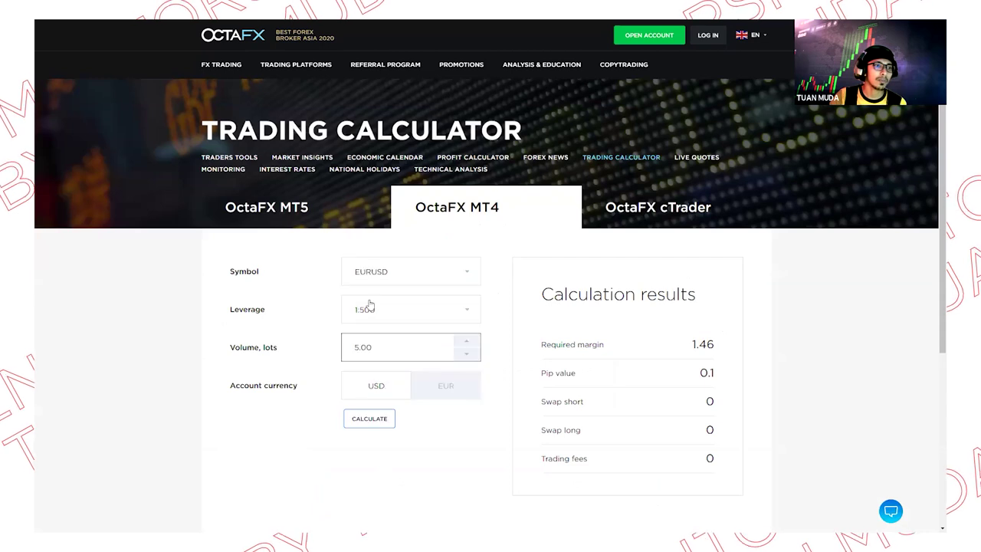
left_click(383, 418)
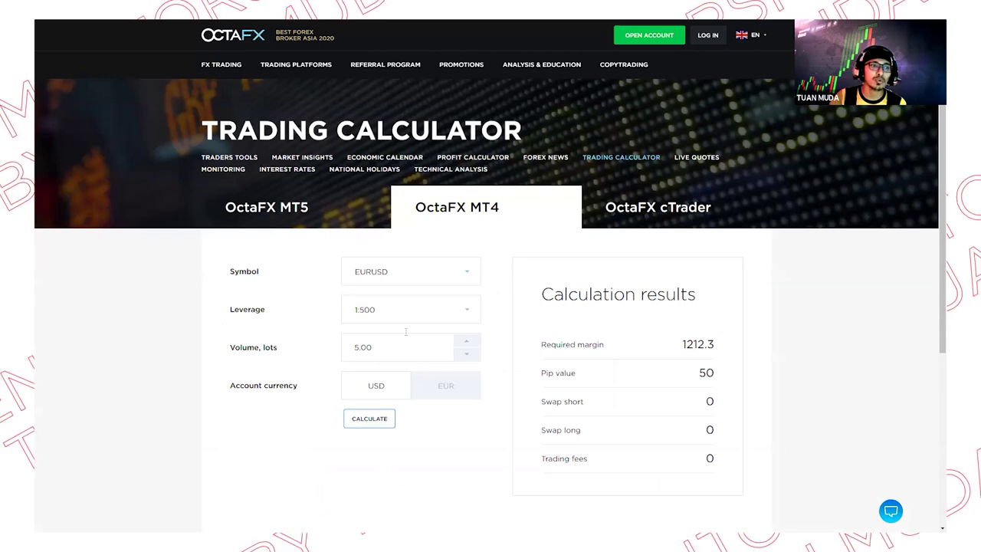
left_click_drag(680, 346, 714, 344)
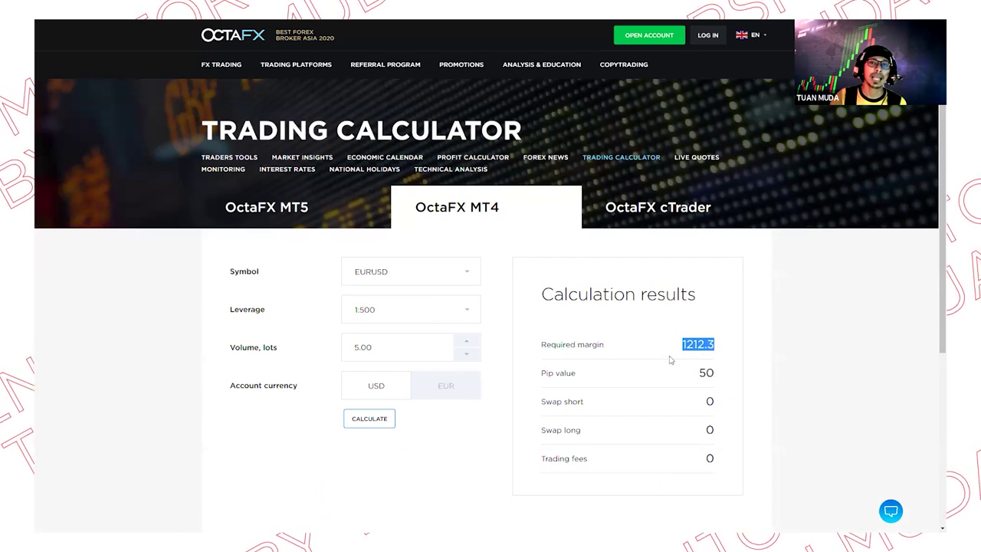
Step: Set the volume to 0.11 lots, recalculate the EURUSD margin and highlight the required margin value
left_click(375, 347)
left_click_drag(375, 347, 354, 347)
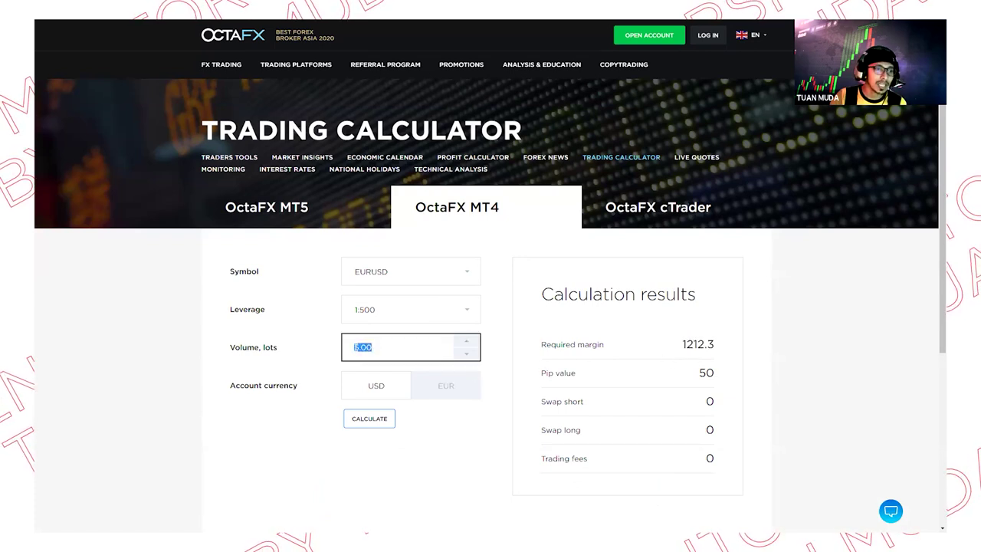
type("0.11")
left_click(379, 421)
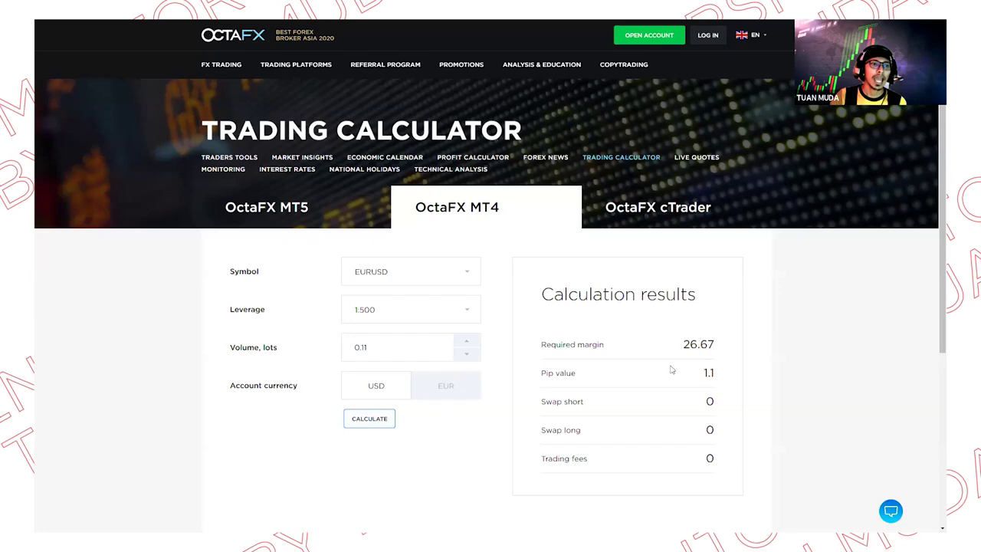
left_click_drag(681, 345, 697, 345)
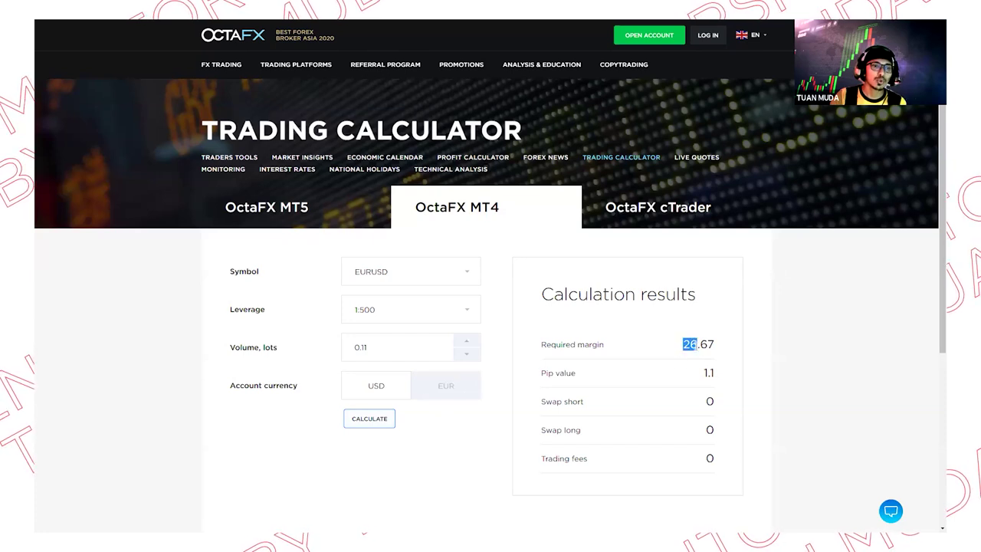
Step: Change the symbol to XAUUSD and calculate the required margin for 0.11 lots
left_click(421, 277)
scroll(440, 360, "down", 2)
scroll(429, 345, "up", 2)
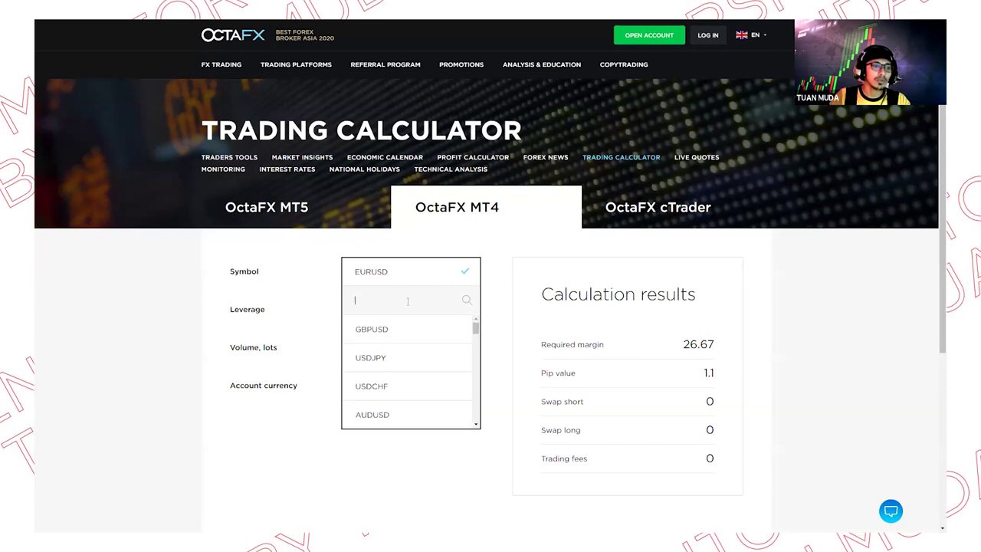
type("XAUUSD")
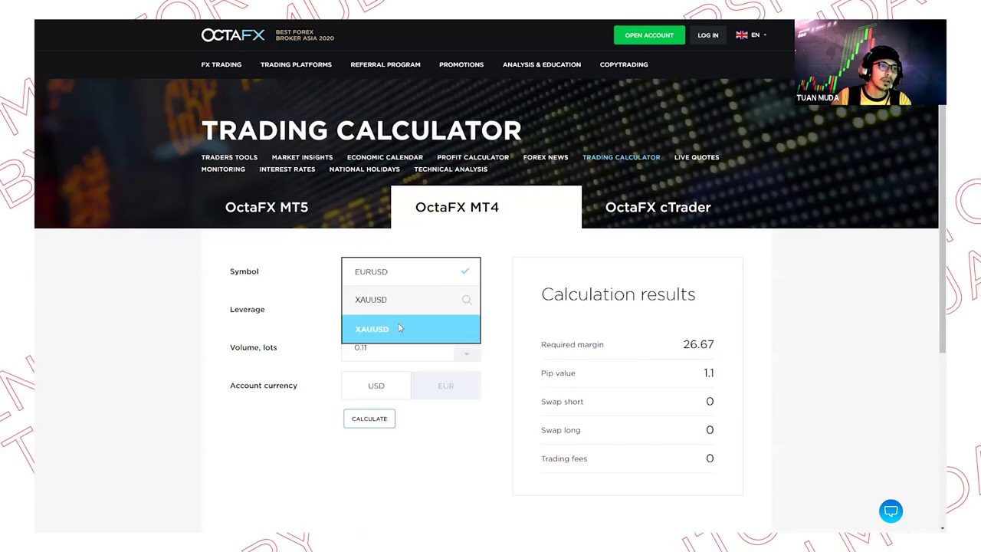
left_click(399, 328)
left_click(370, 418)
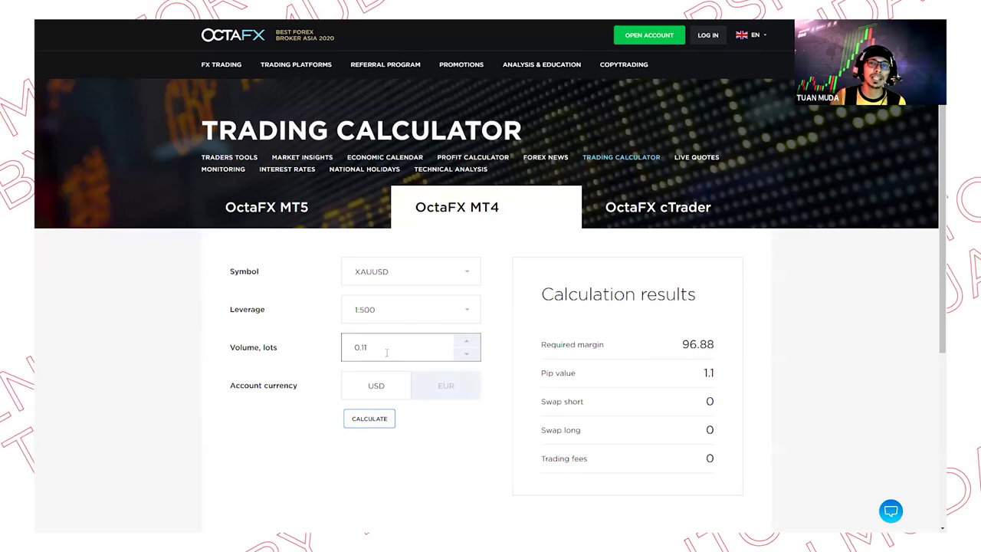
Step: Set the volume to 11.00 lots, recalculate the XAUUSD margin and briefly highlight the calculation results
left_click_drag(387, 353, 346, 352)
type("11.00")
left_click(396, 427)
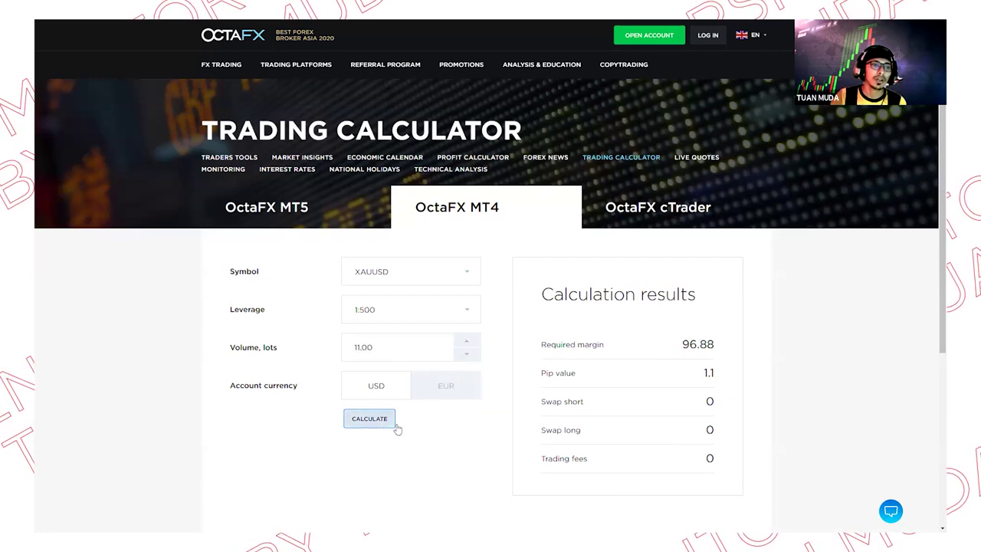
left_click_drag(692, 344, 731, 352)
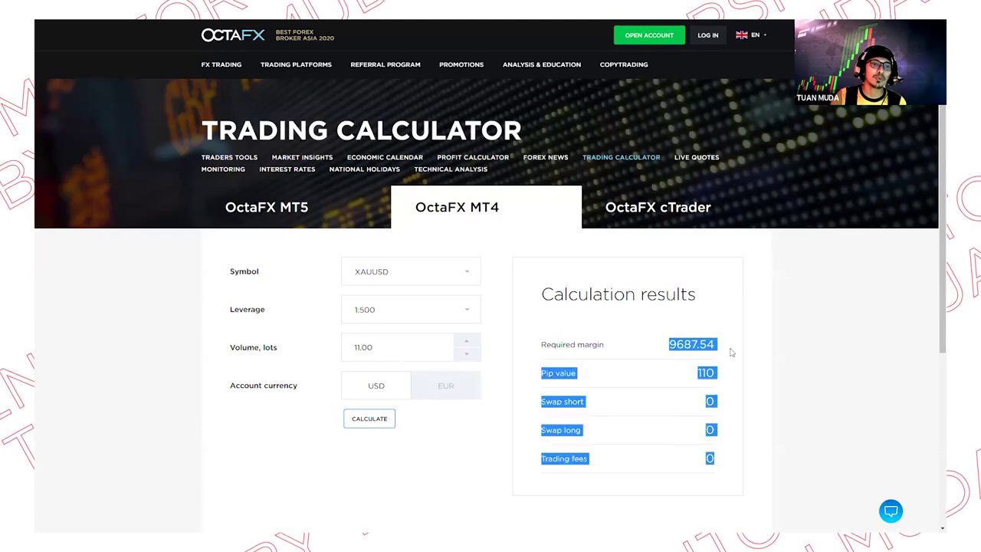
left_click(778, 363)
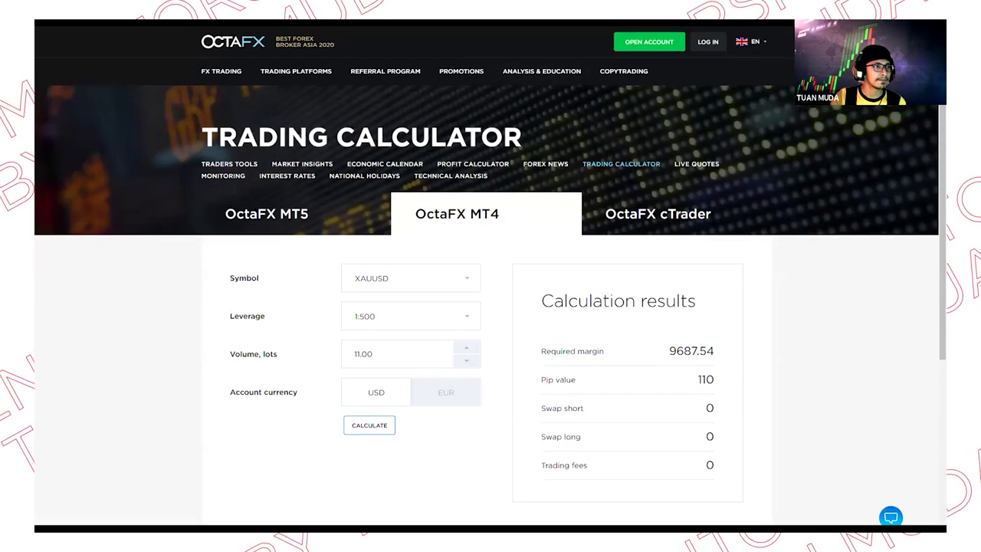
Step: Switch from the trading calculator to the whiteboard and go to its LOT SIZE page
key("alt+Tab")
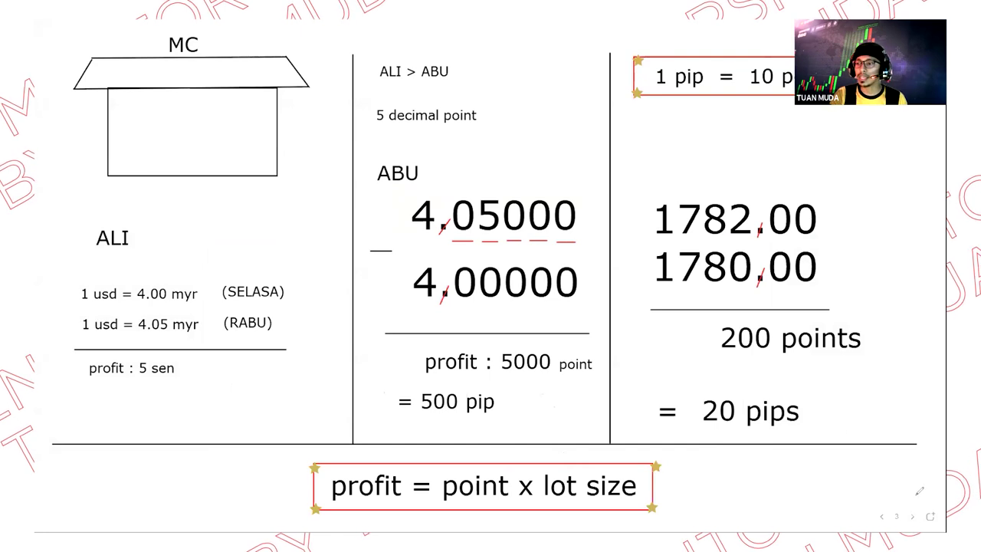
key("Right")
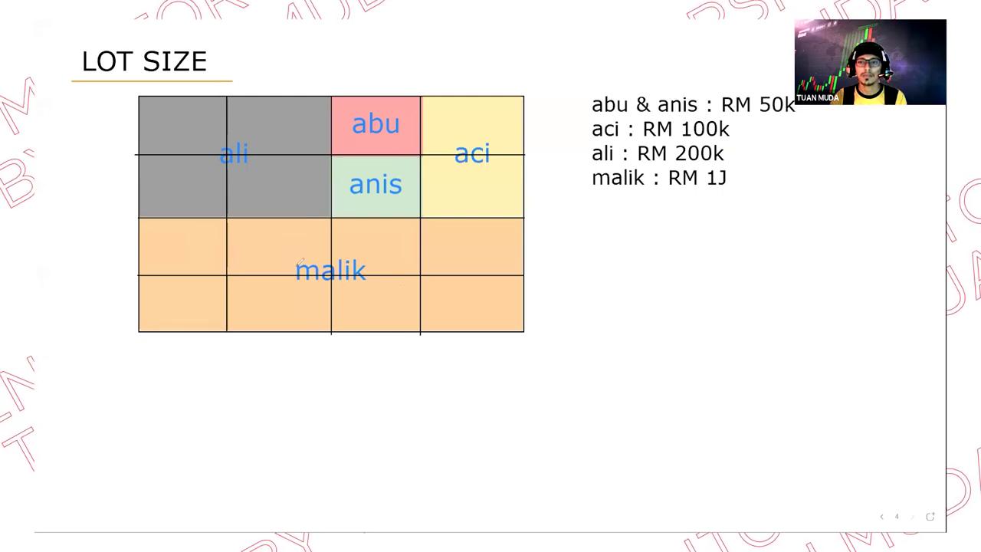
Step: Mark the individual cells of the orange area in the lot size grid with freehand pen strokes
mouse_move(185, 245)
left_mouse_down()
mouse_move(197, 256)
mouse_move(224, 241)
mouse_move(289, 242)
left_mouse_up()
left_click_drag(331, 240, 363, 241)
left_click_drag(446, 239, 461, 261)
left_click_drag(269, 299, 312, 299)
left_click_drag(426, 310, 460, 305)
Step: Undo all the freehand strokes made on the orange cells of the lot size grid
key("ctrl+z")
key("ctrl+z")
key("ctrl+z")
key("ctrl+z")
key("ctrl+z")
key("ctrl+z")
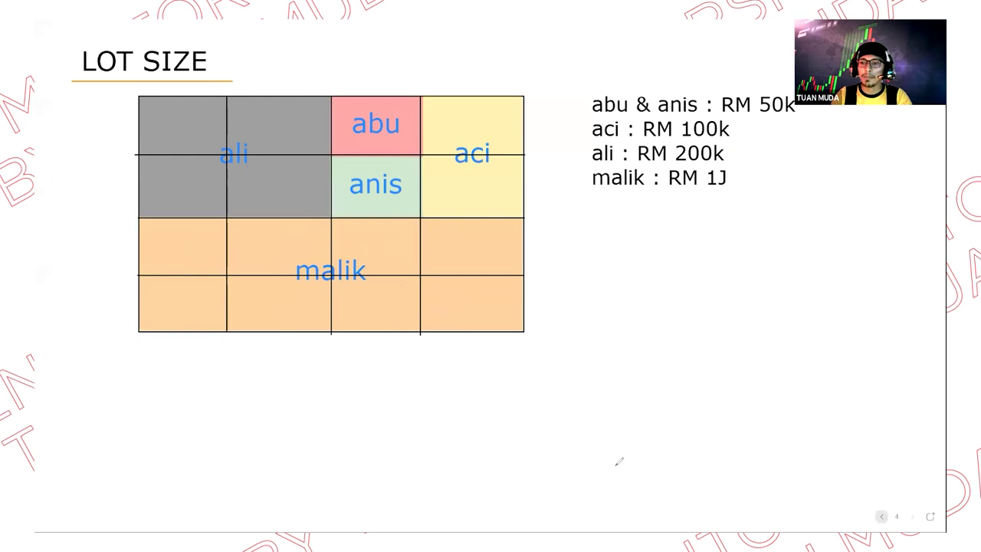
Step: Return to the whiteboard page with the formula "profit = point x lot size"
key("Left")
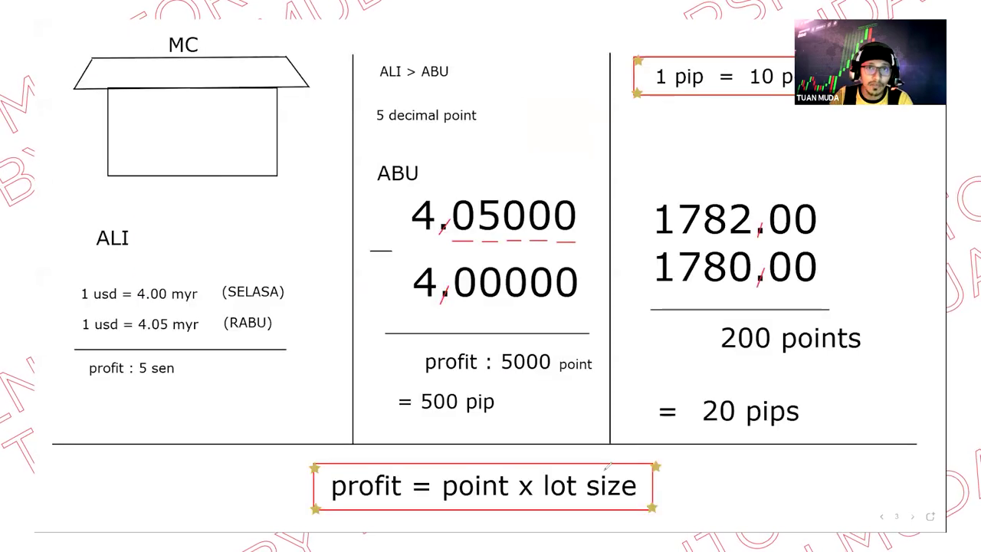